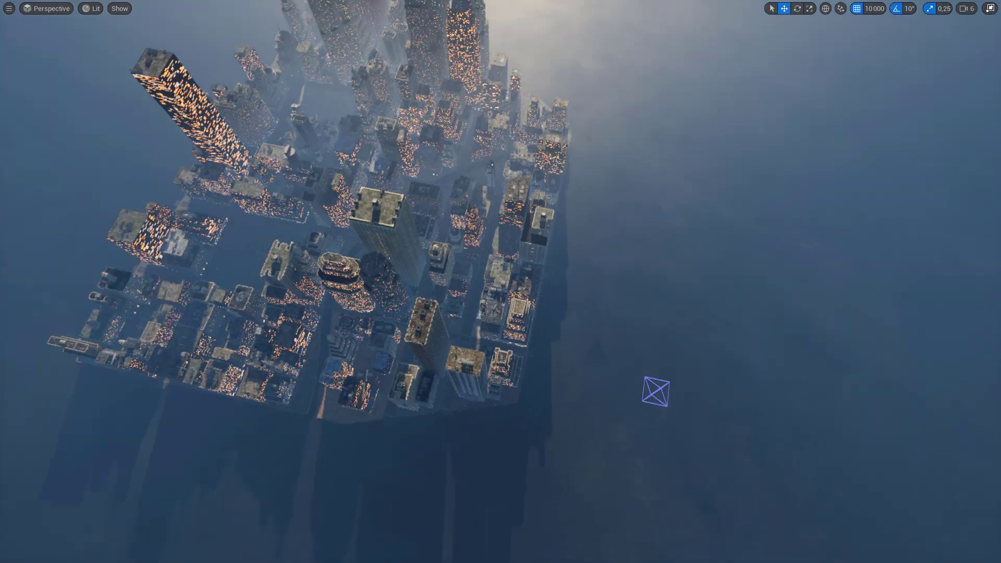
Remove the plaza paving at the waterfront street corner and select the PCC_Cell beneath it
key("a")
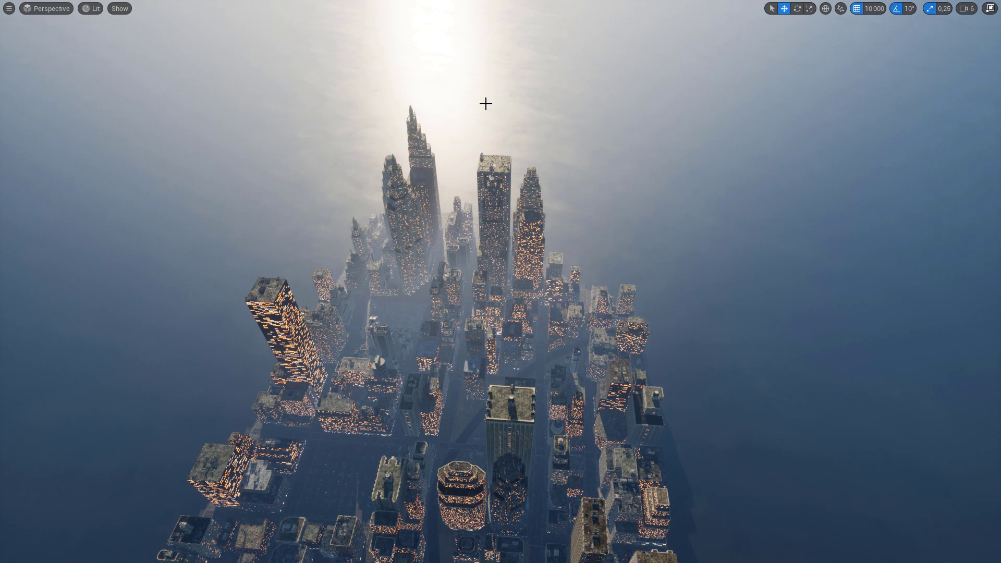
right_click_drag(664, 254, 646, 323)
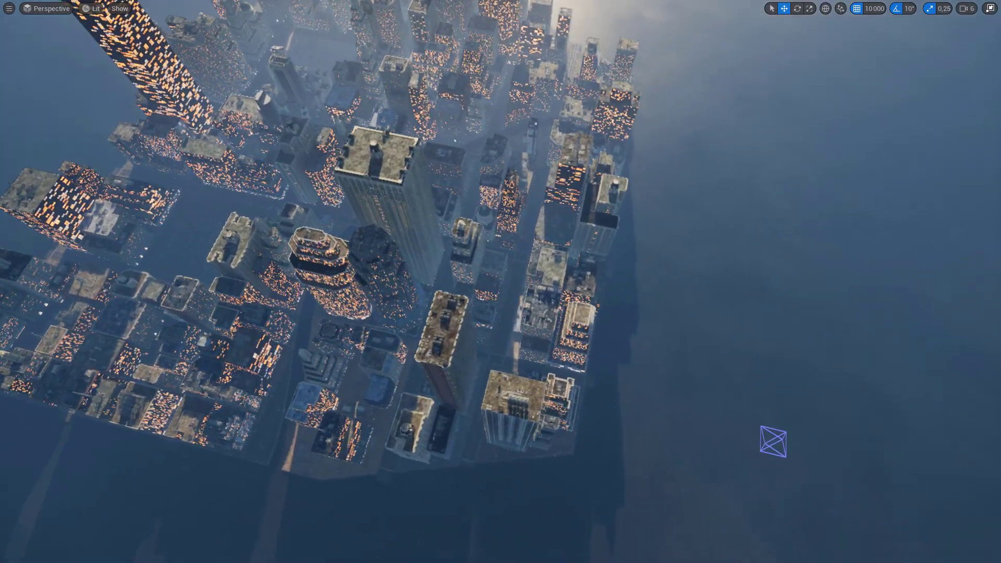
left_click(773, 441)
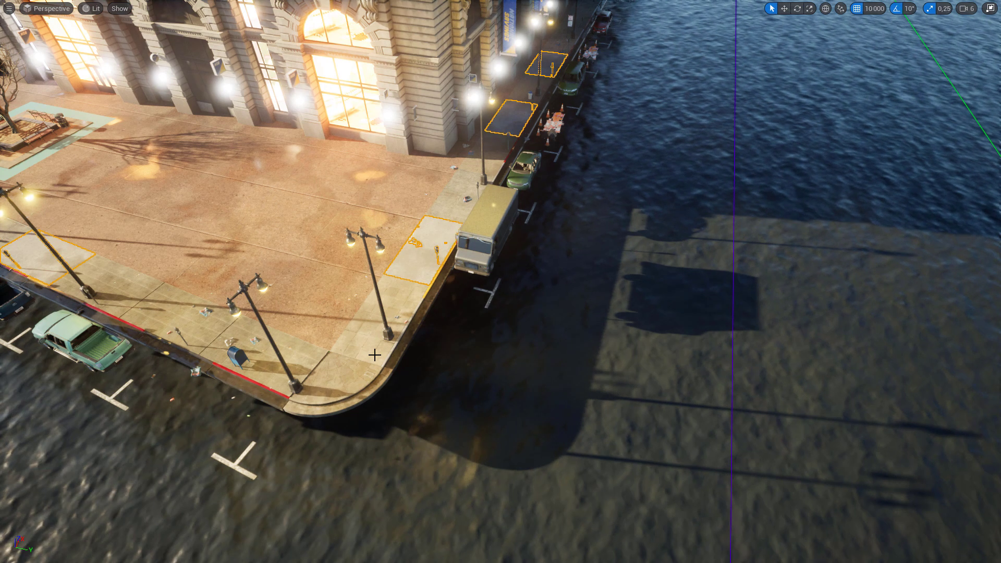
key("Delete")
left_click(384, 332)
key("Delete")
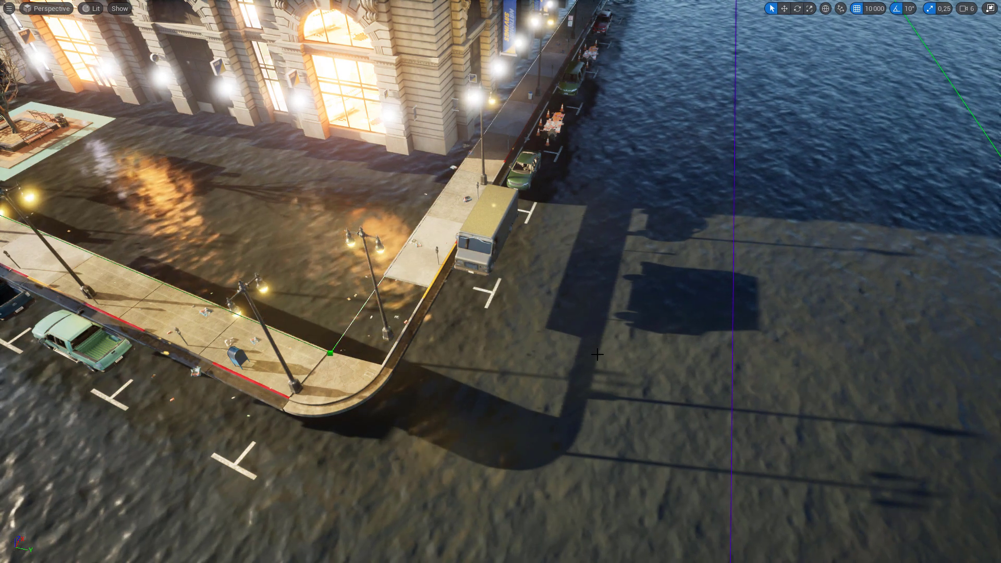
right_click_drag(384, 332, 469, 396)
key("F11")
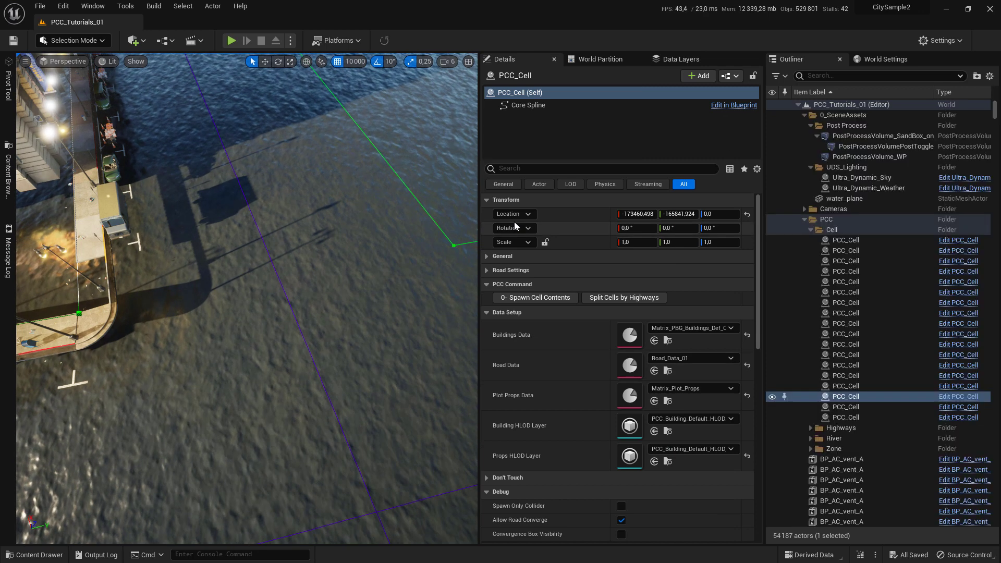
Copy the Cell Name Tag value from the Don't Touch properties of the selected PCC_Cell
left_click(885, 59)
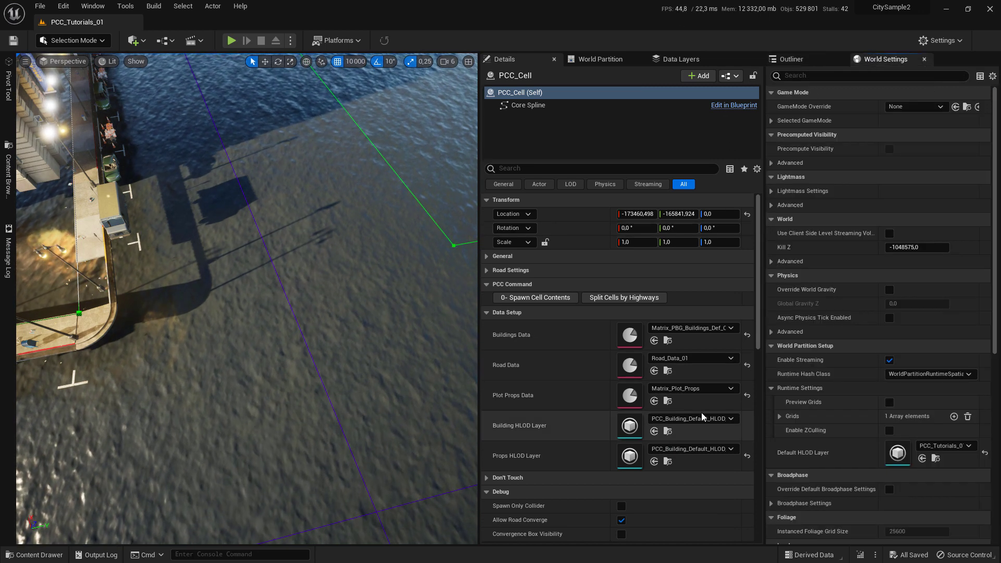
scroll(699, 413, "down", 3)
scroll(693, 414, "down", 10)
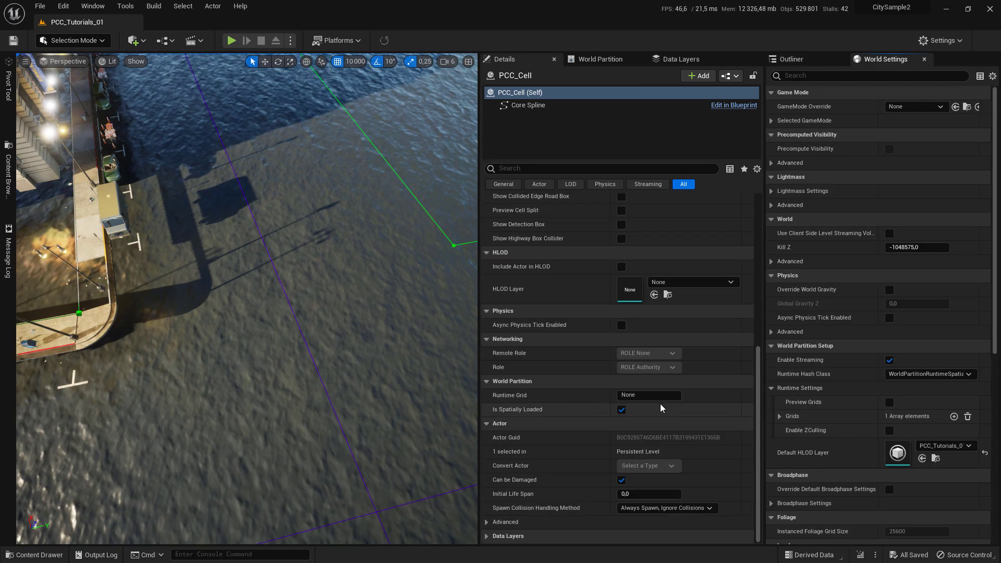
scroll(550, 281, "up", 5)
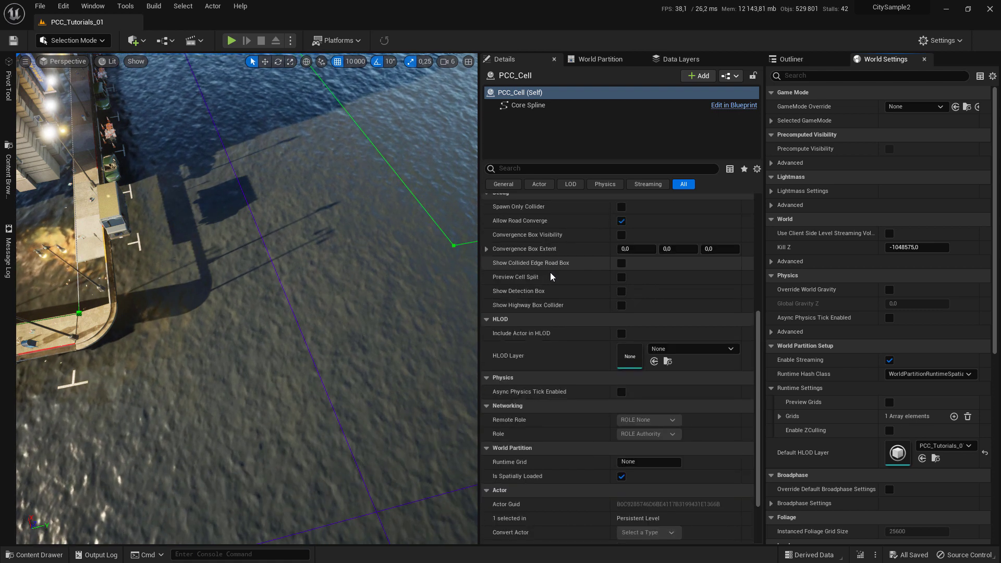
left_click(536, 256)
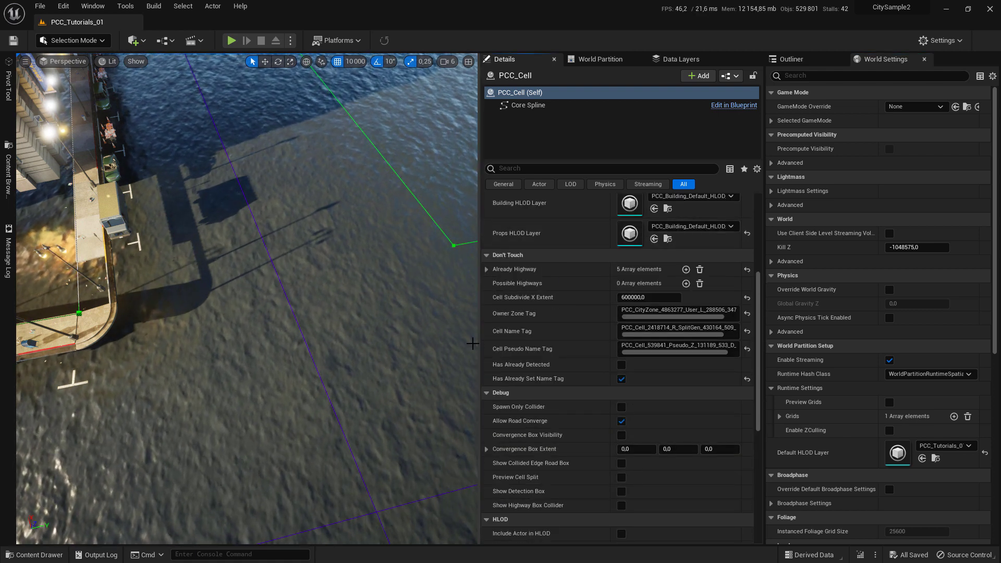
right_click(508, 333)
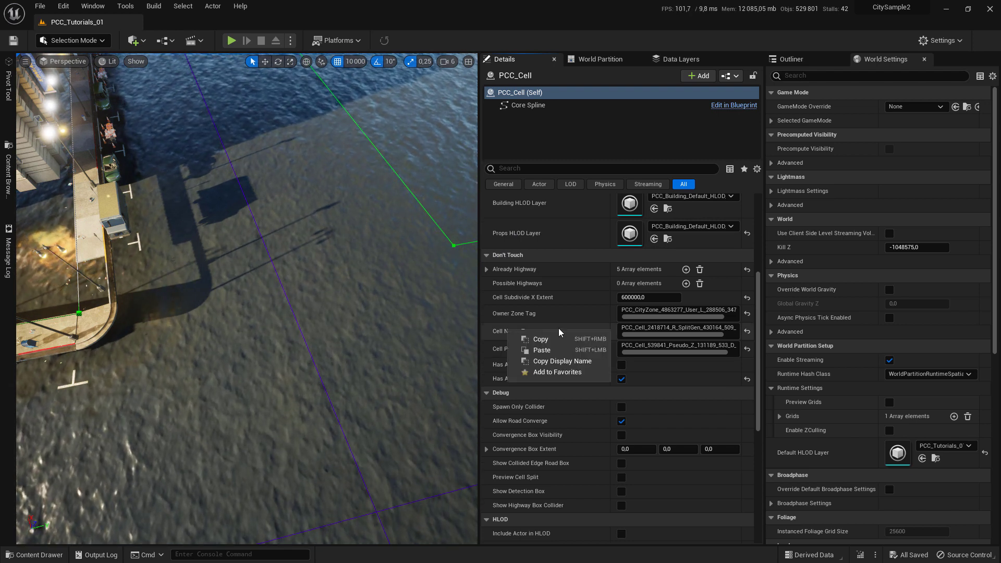
left_click(575, 340)
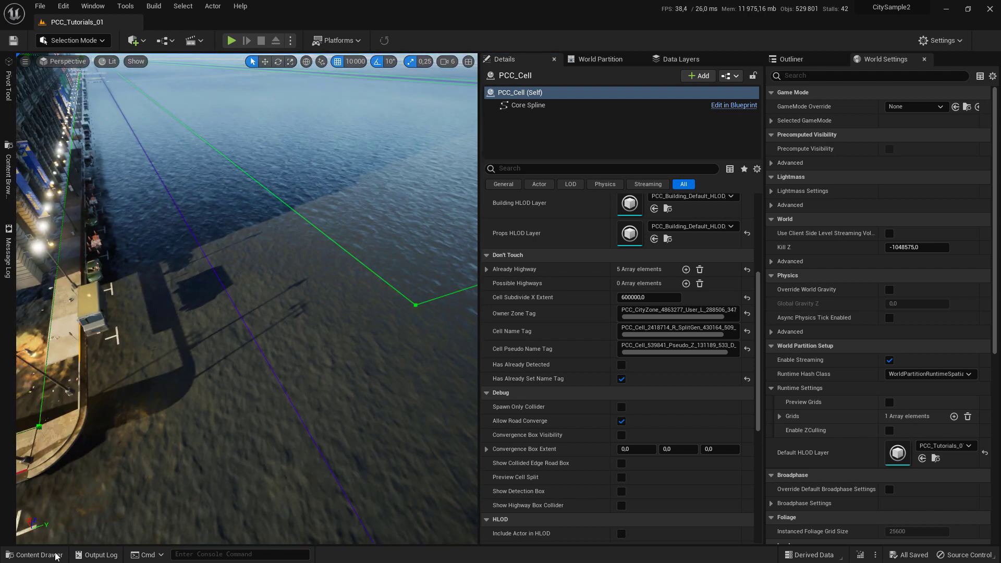
Create a folder named PCC_Tutorial_DataLayers in the project's Content root and open it
left_click(34, 554)
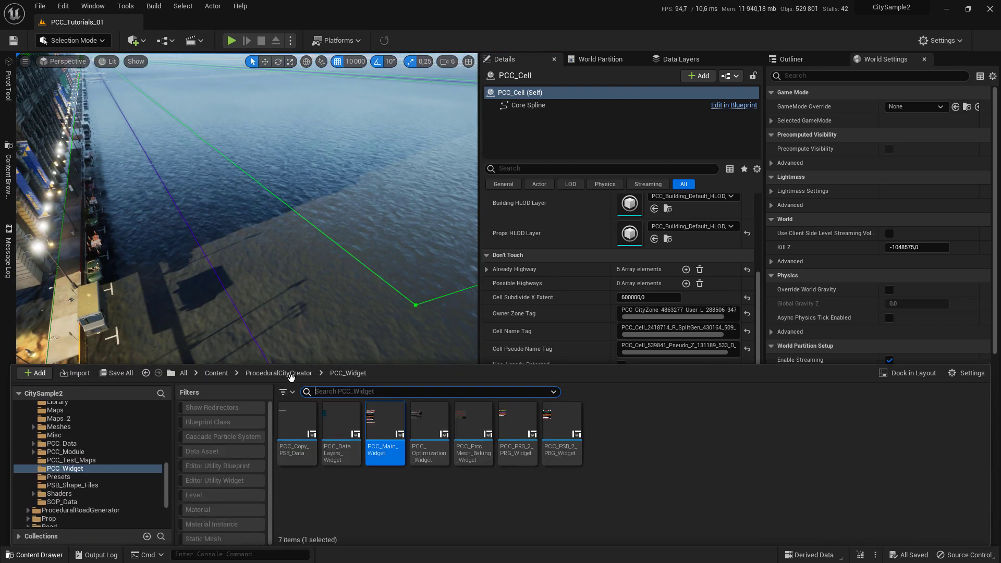
left_click(216, 372)
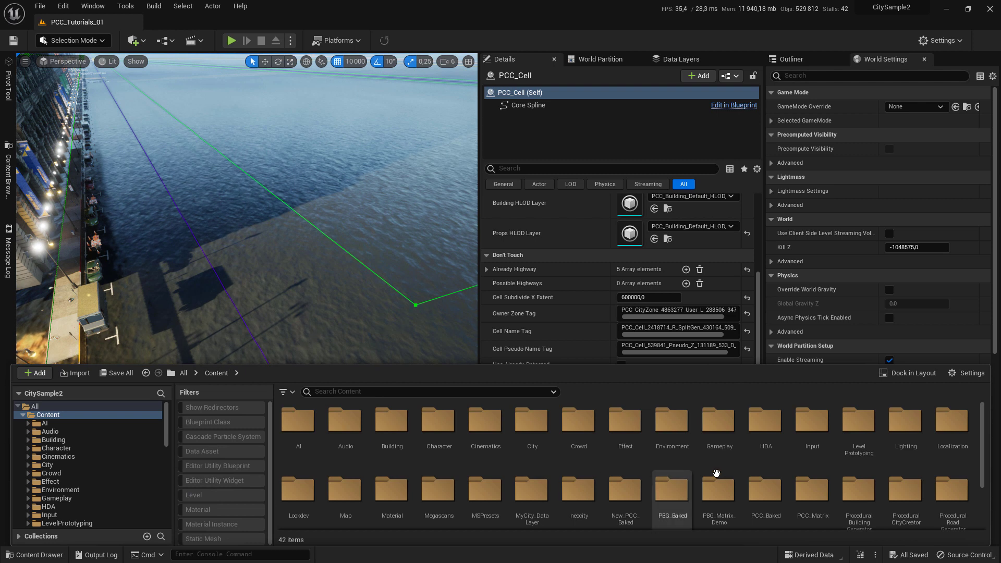
scroll(716, 472, "down", 3)
right_click(922, 480)
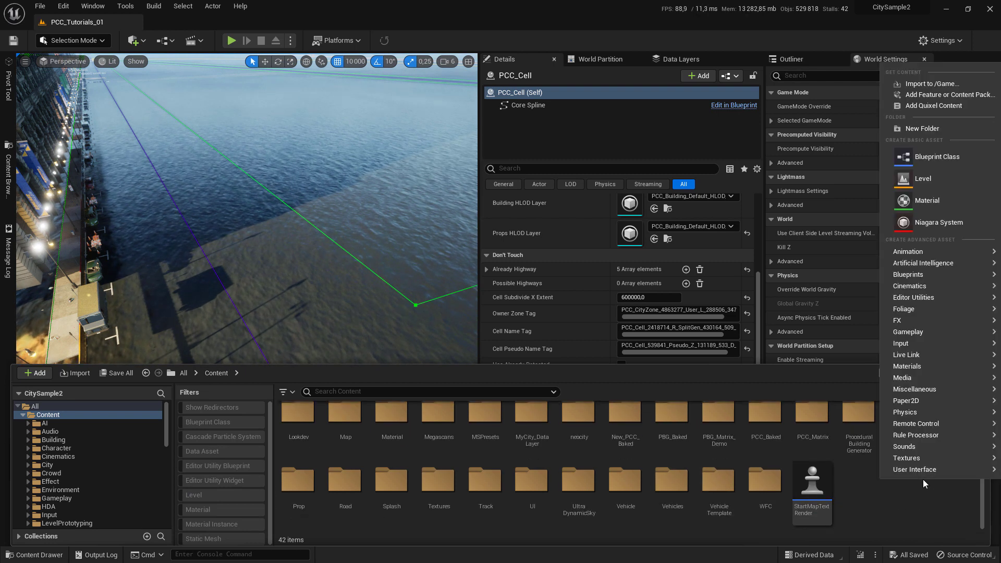
mouse_move(924, 470)
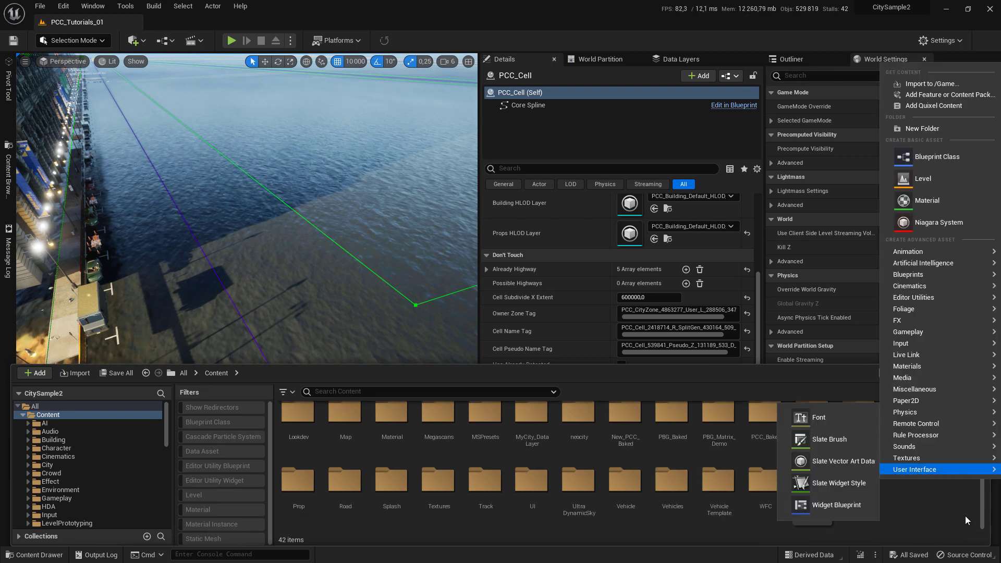
left_click(927, 130)
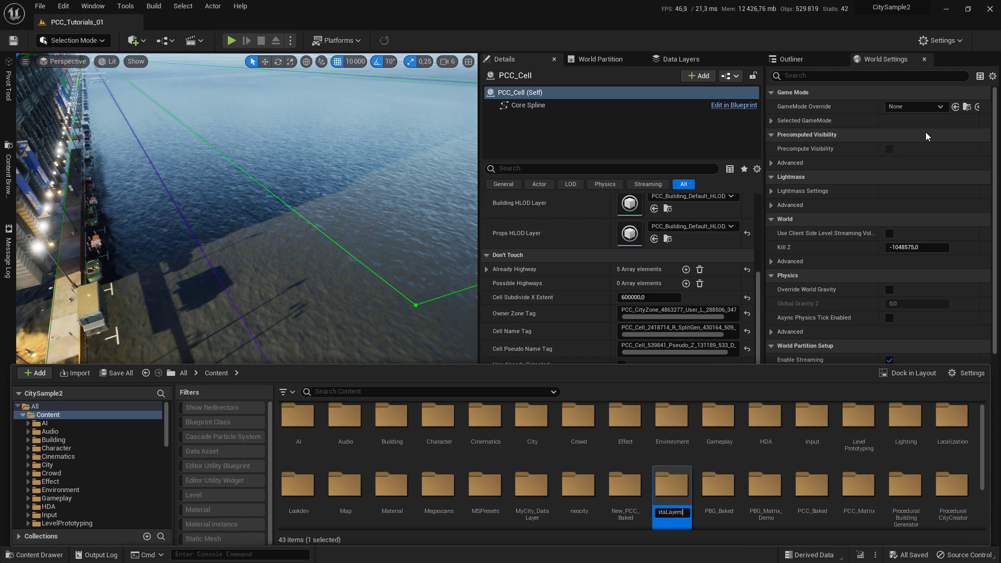
key("Return")
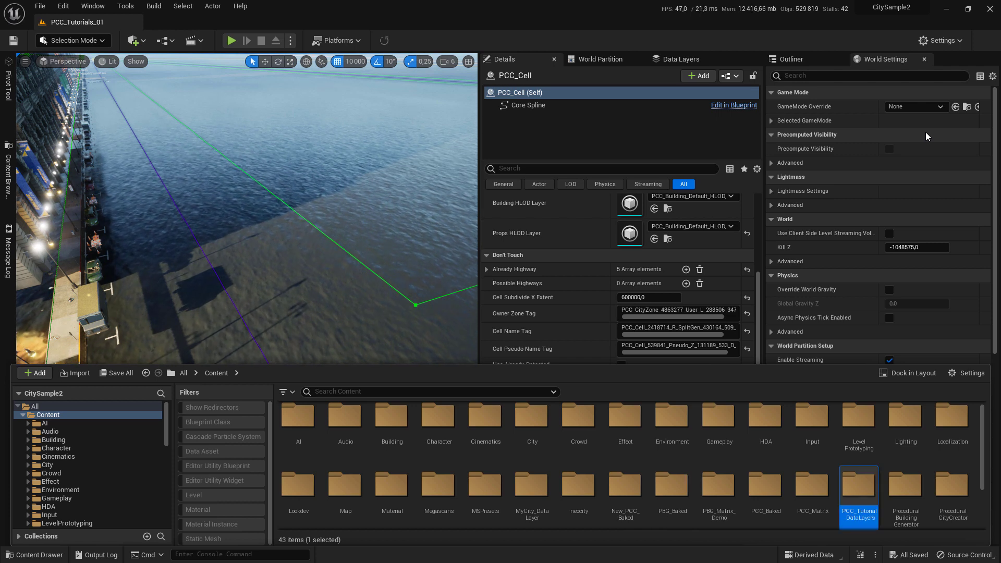
double_click(860, 501)
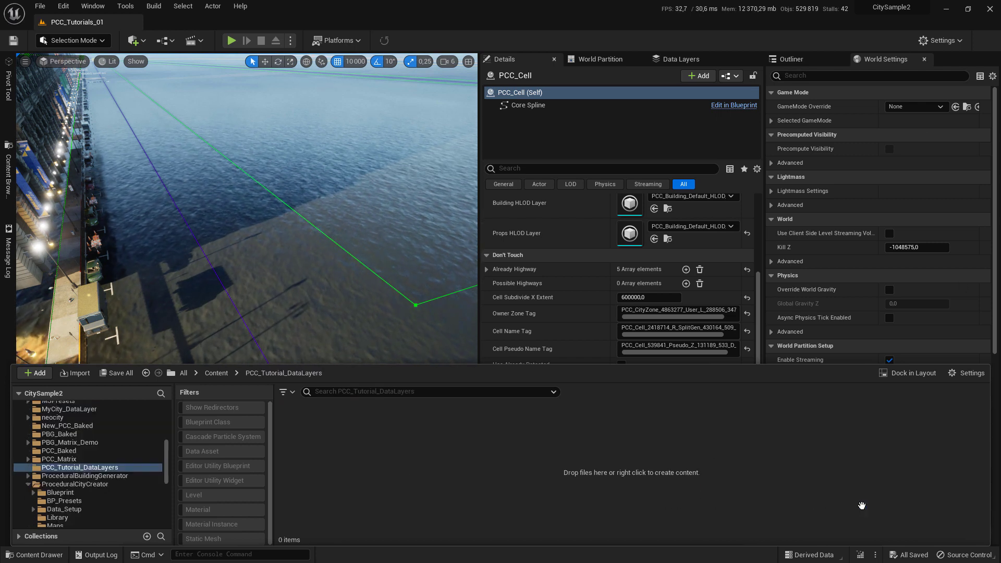
Create a Data Layer asset in the folder, name it with the copied cell name tag, and save it
right_click(420, 432)
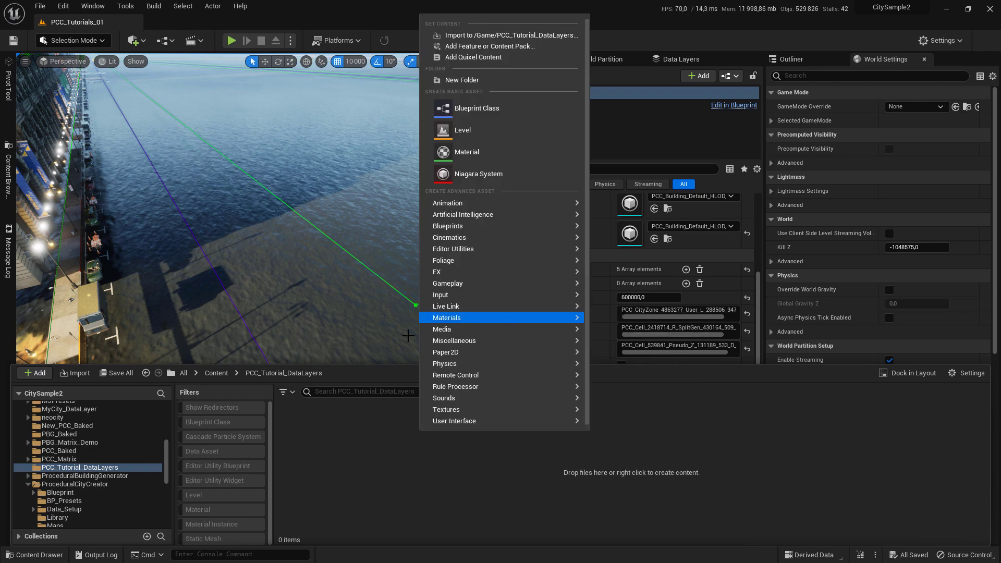
mouse_move(464, 345)
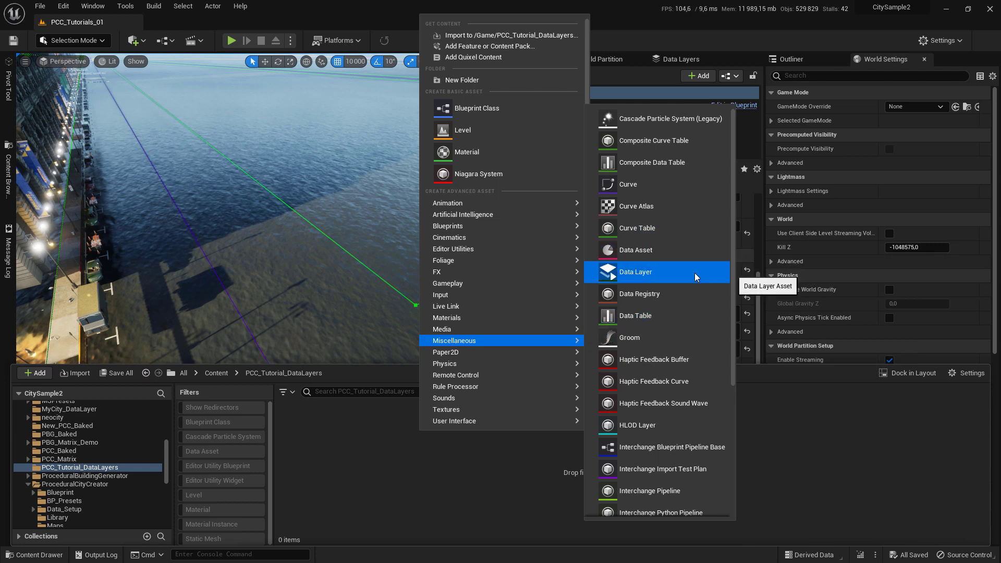
left_click(658, 276)
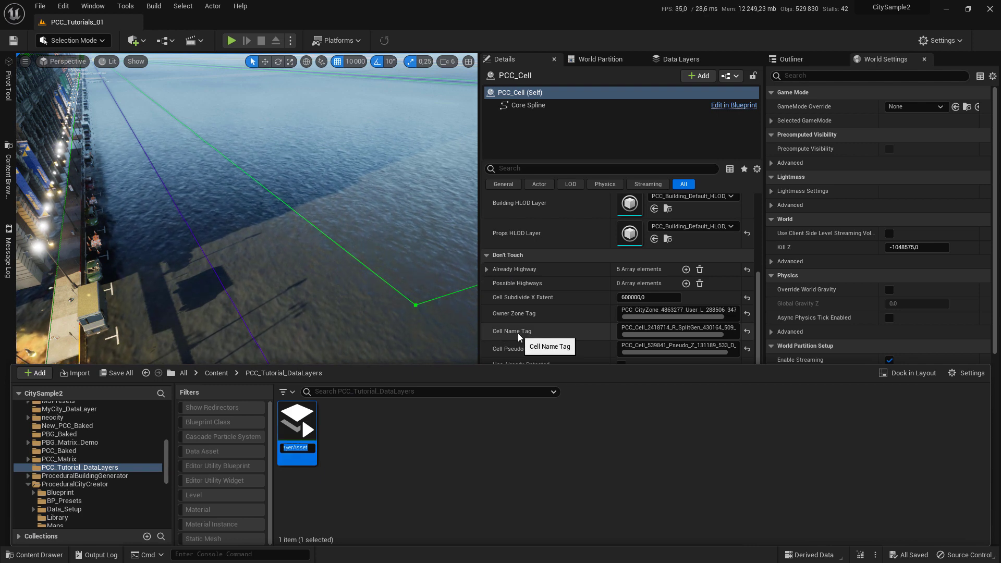
key("Return")
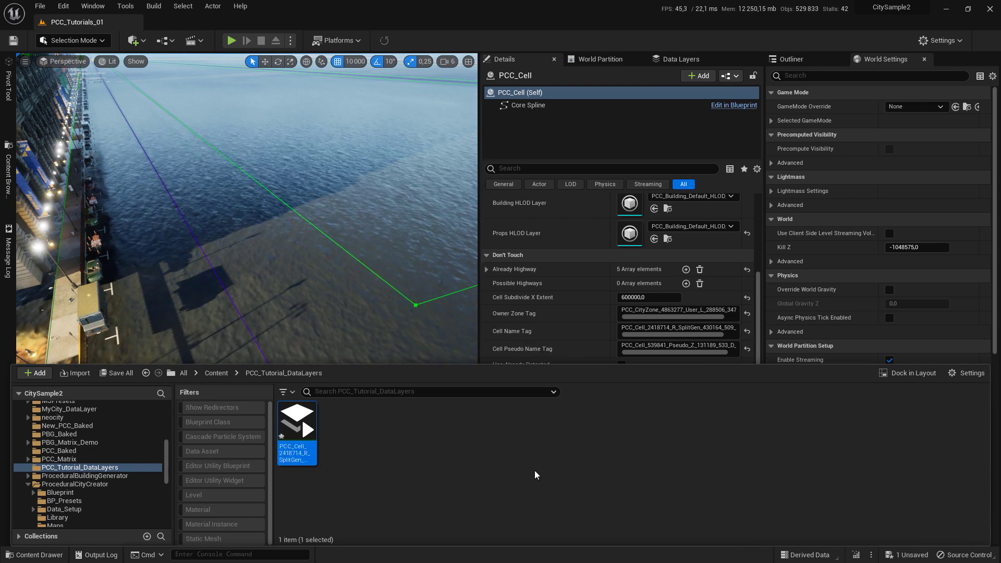
right_click(283, 425)
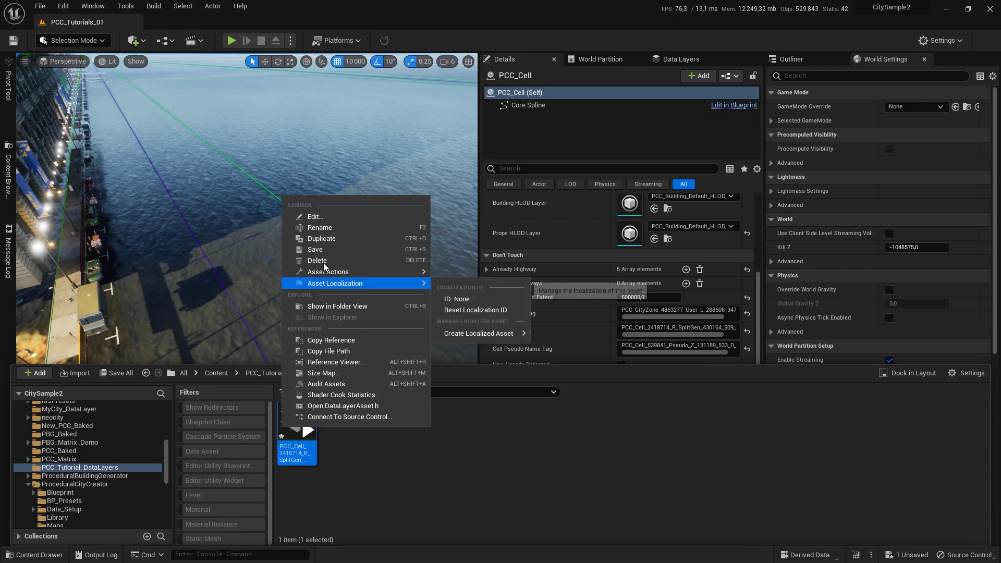
left_click(314, 247)
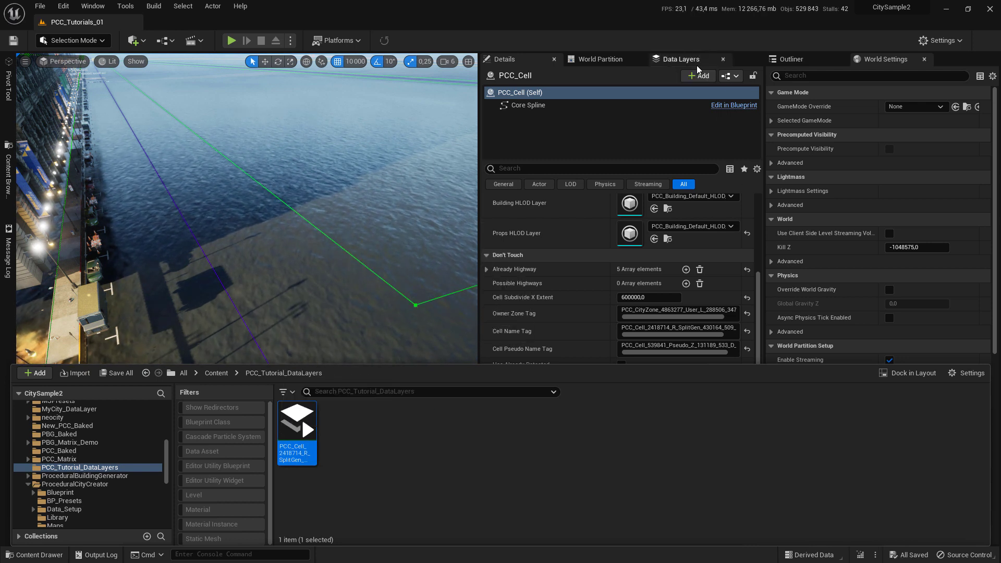
Create a new data layer in the Data Layers outliner for the PCC_Tutorials_01 level
left_click(82, 6)
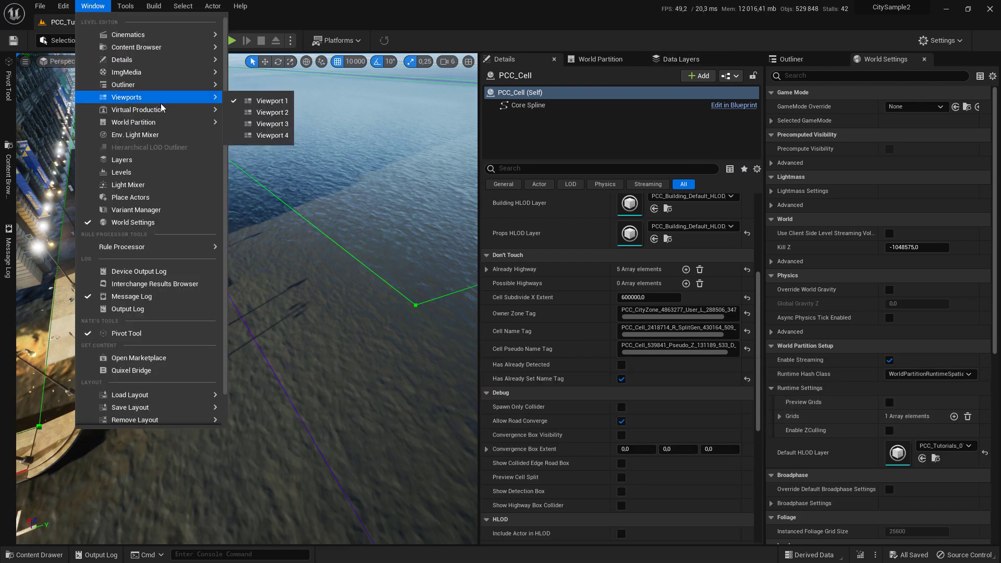
mouse_move(167, 124)
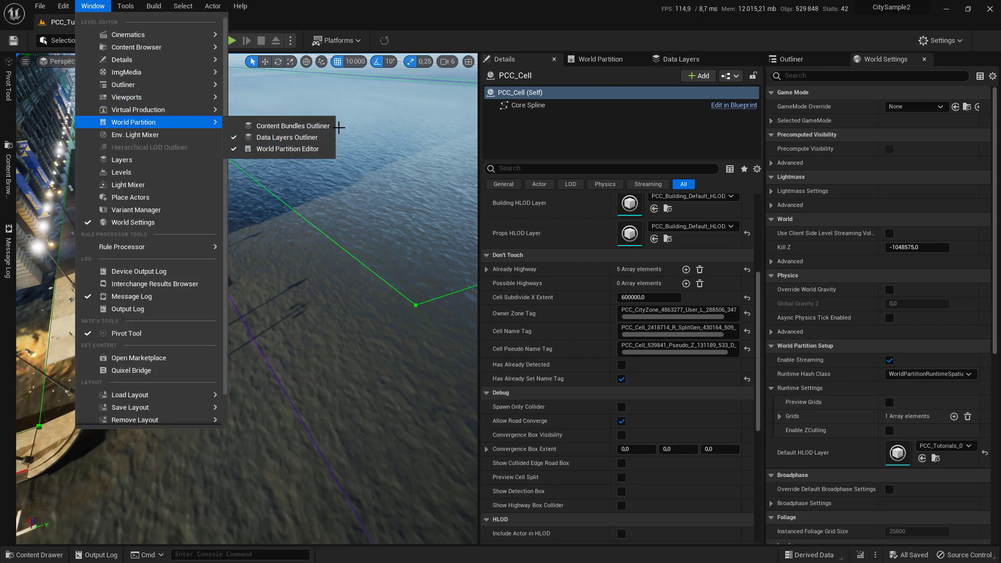
left_click(672, 59)
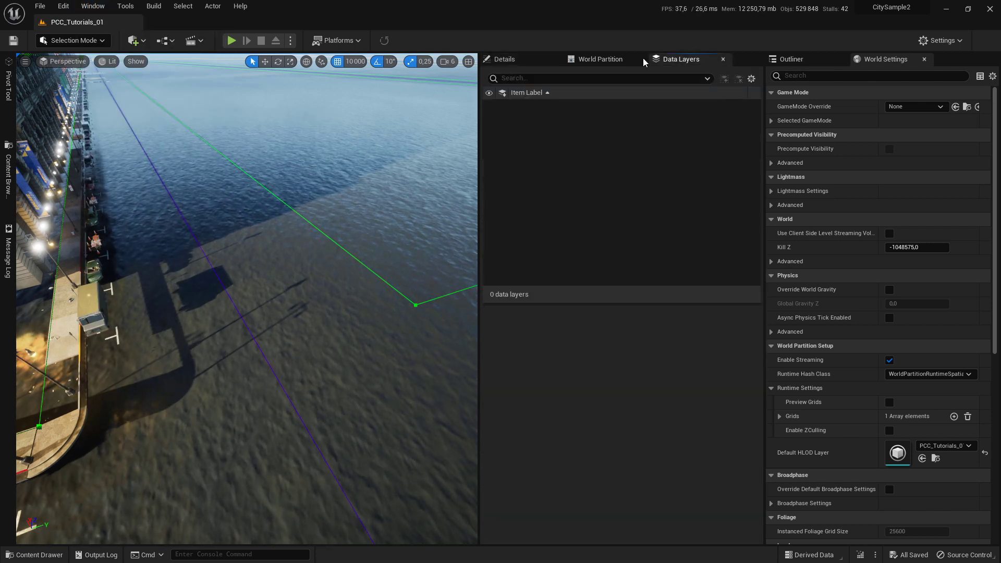
right_click(591, 135)
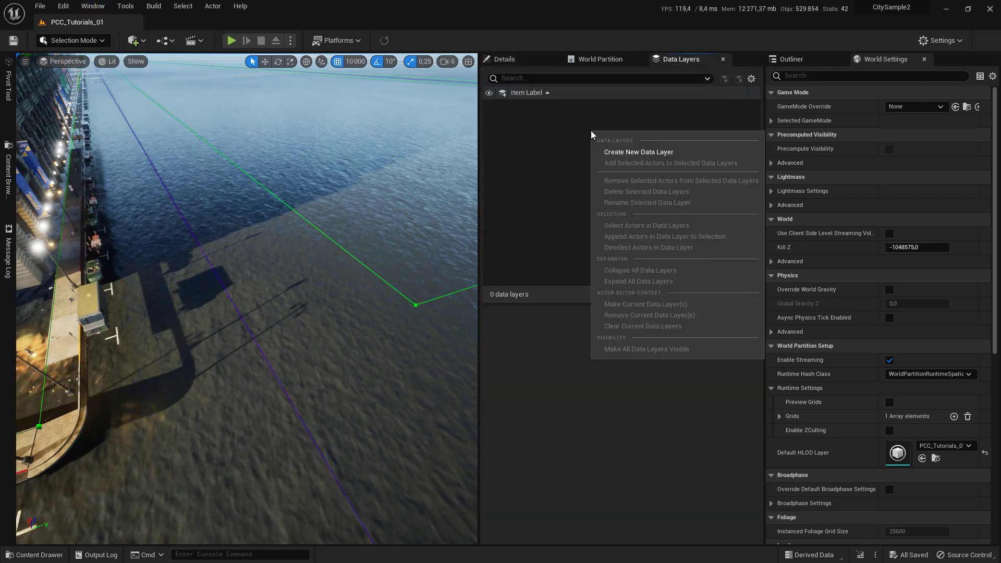
left_click(620, 153)
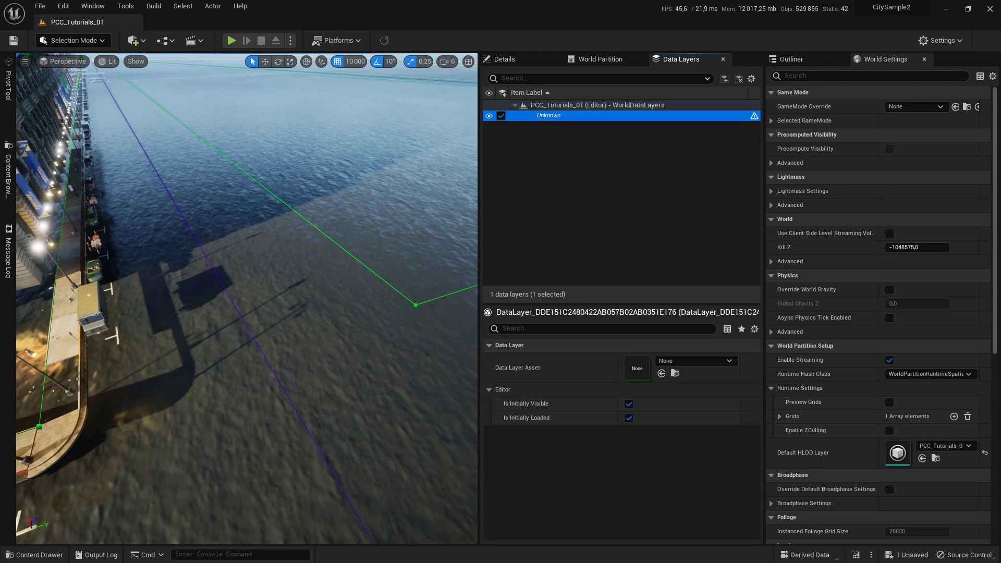
Assign the PCC_Cell_2418714_R_SplitGen_430164_509_S_224 asset from PCC_Tutorial_DataLayers to the new data layer
left_click(35, 555)
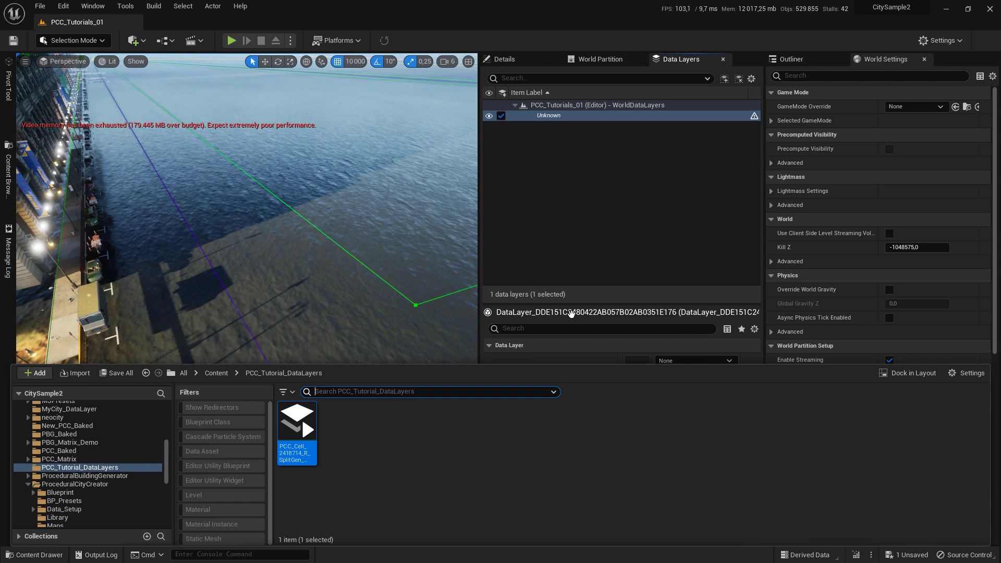
right_click_drag(247, 234, 336, 318)
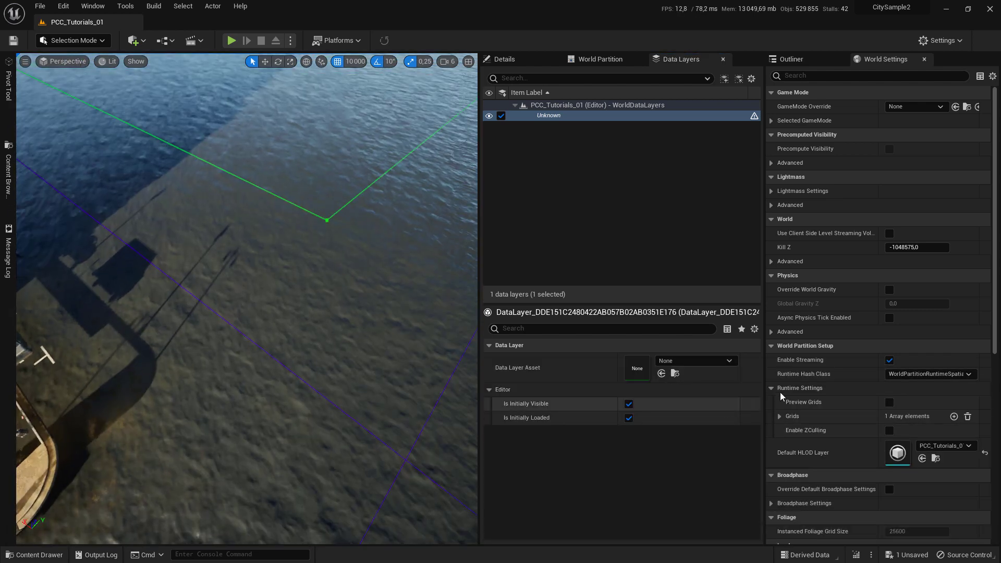
left_click(661, 373)
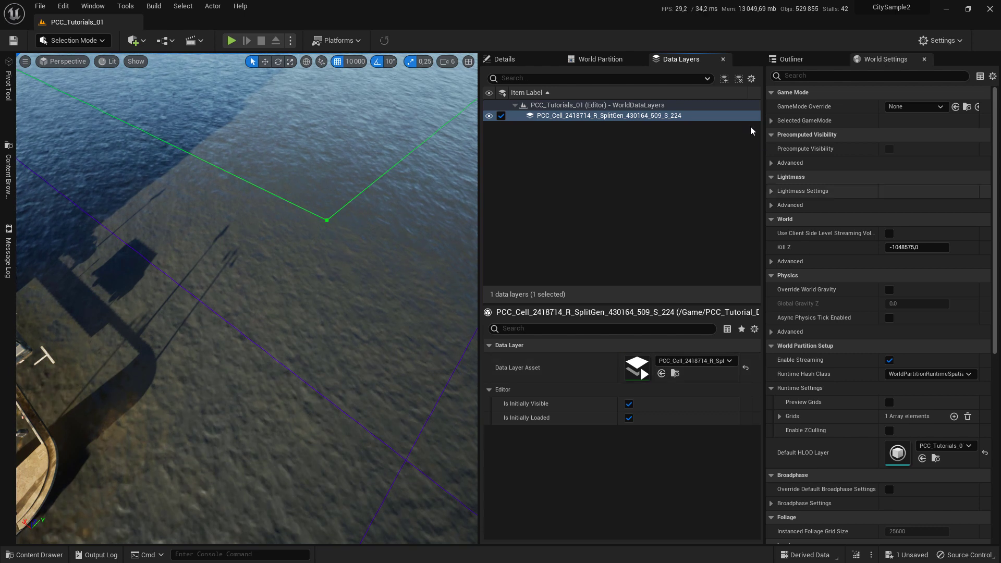
Run the PCC_Main_Widget editor utility widget from the ProceduralCityCreator/PCC_Widget folder
right_click_drag(299, 271, 133, 146)
right_click_drag(248, 182, 248, 183)
right_click_drag(246, 234, 328, 159)
right_click_drag(248, 182, 248, 182)
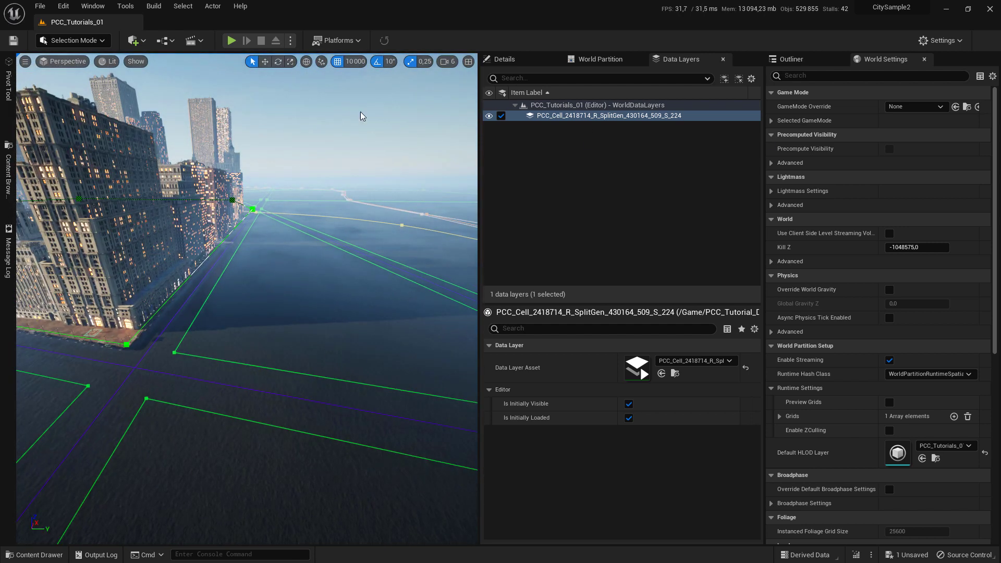
left_click(41, 555)
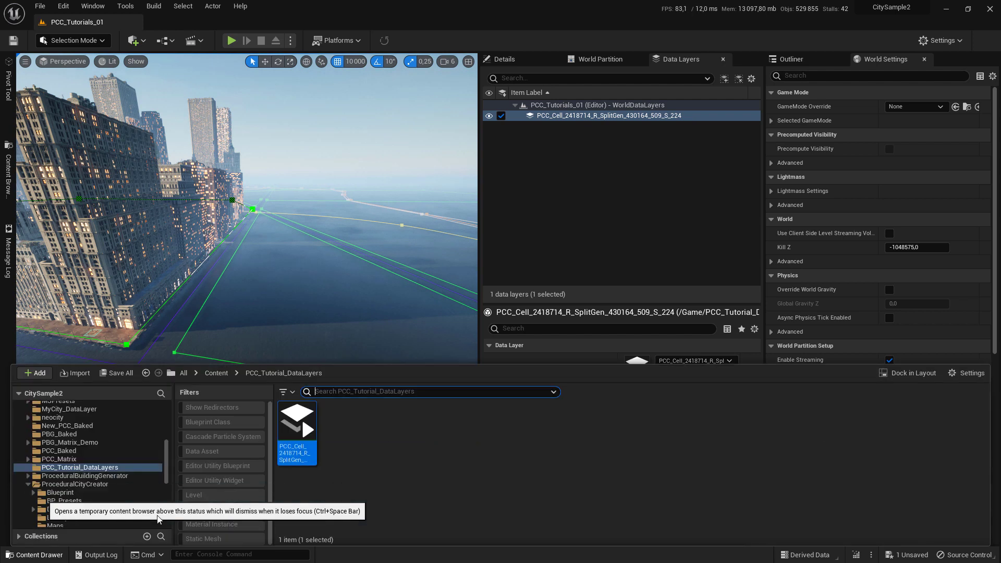
left_click(217, 373)
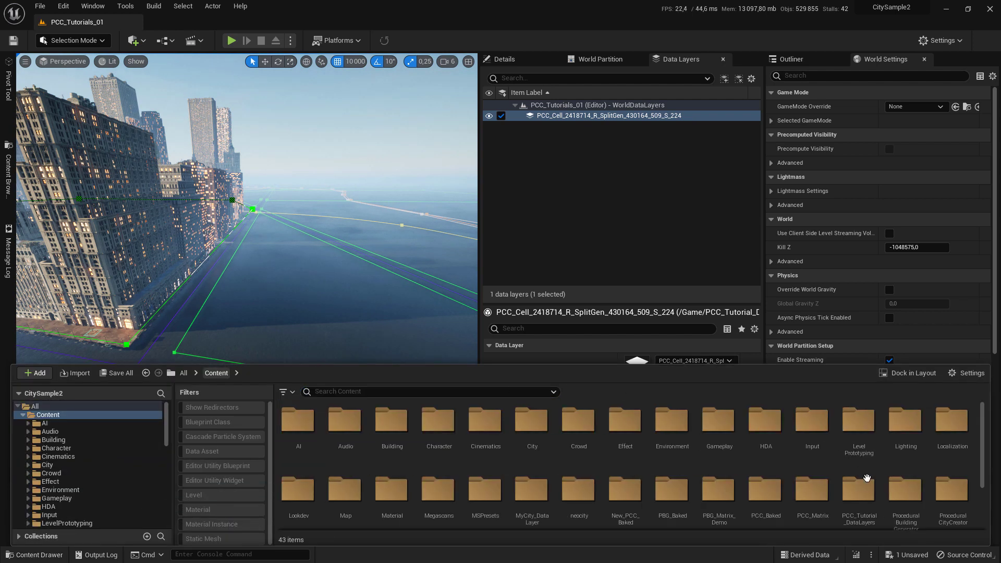
double_click(952, 507)
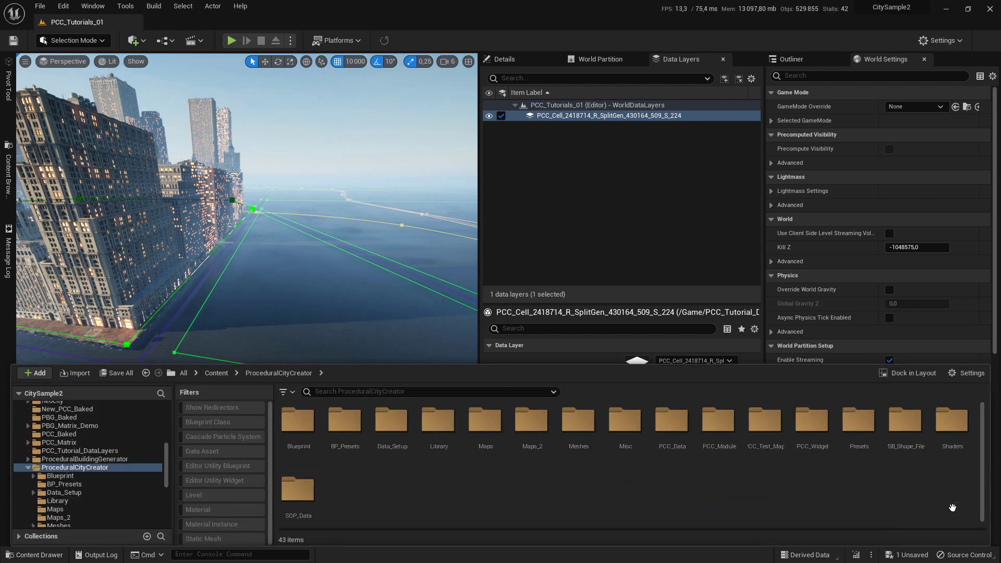
double_click(816, 452)
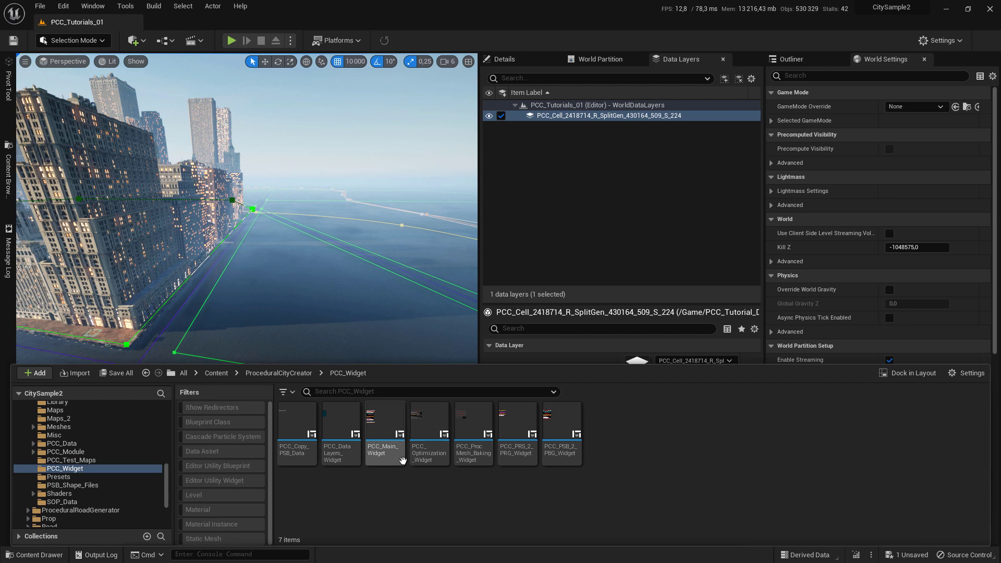
right_click(386, 433)
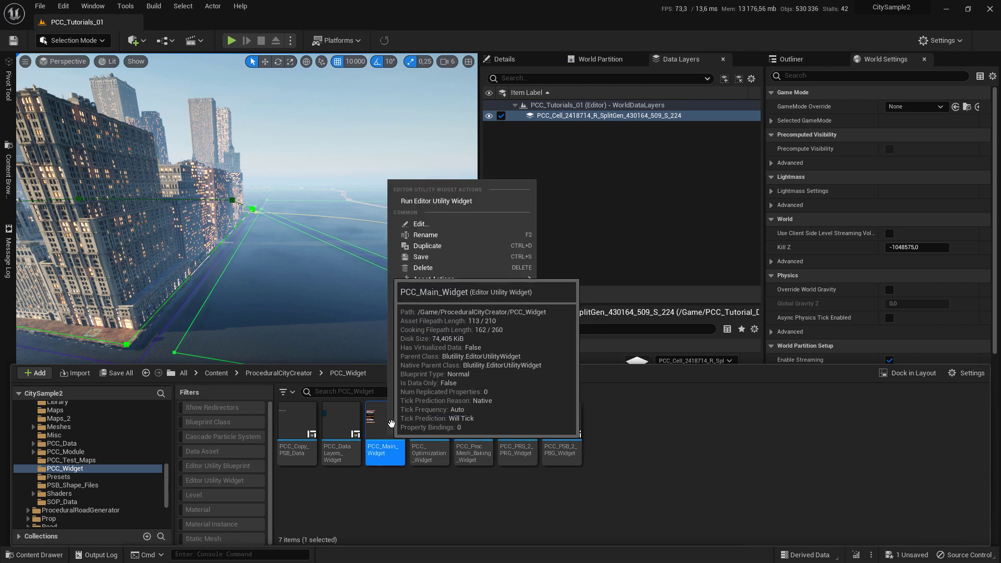
left_click(446, 201)
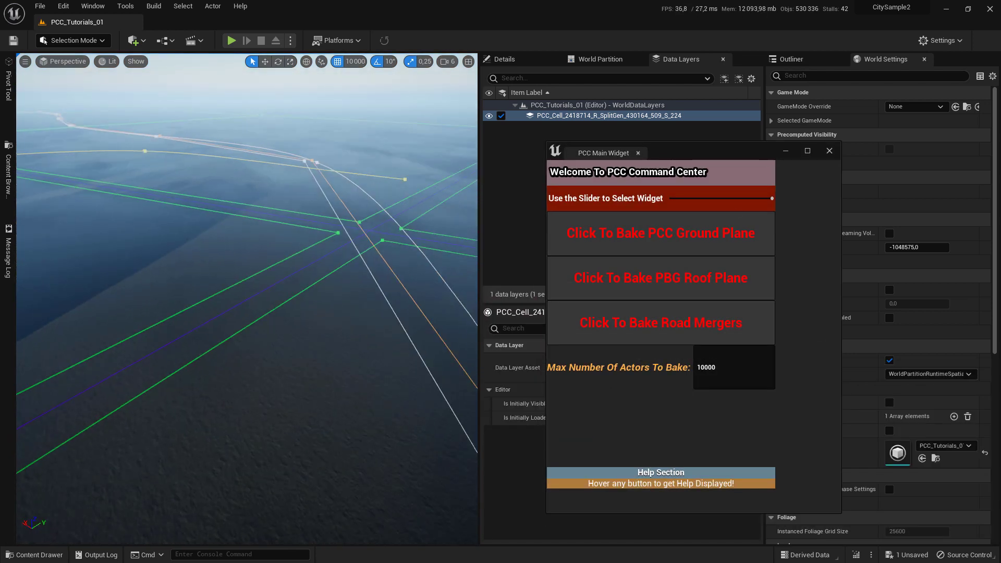
Switch the PCC Main Widget to its Data layers widget and organize the city's actors into data layers
left_click_drag(757, 202, 744, 201)
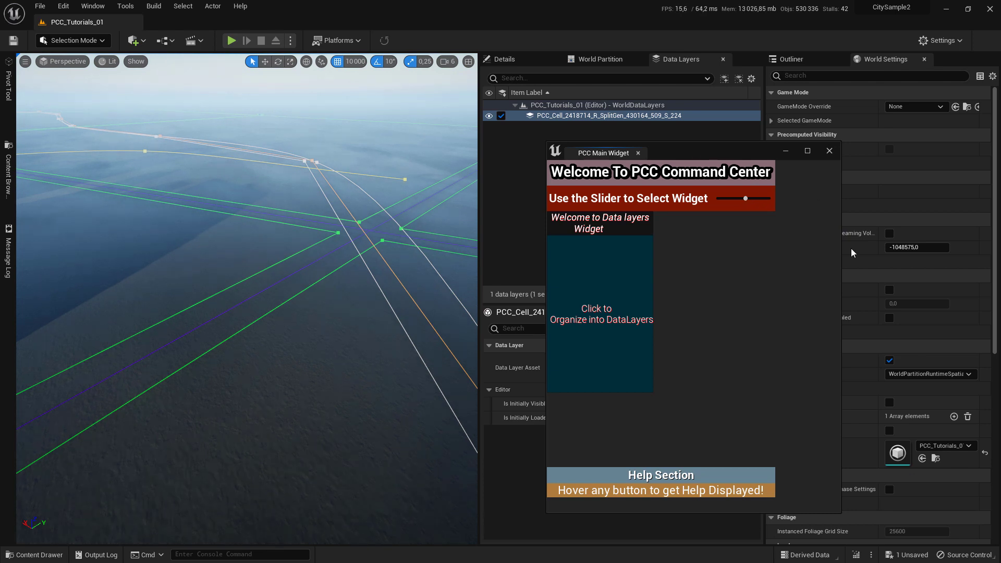
right_click_drag(327, 256, 250, 198)
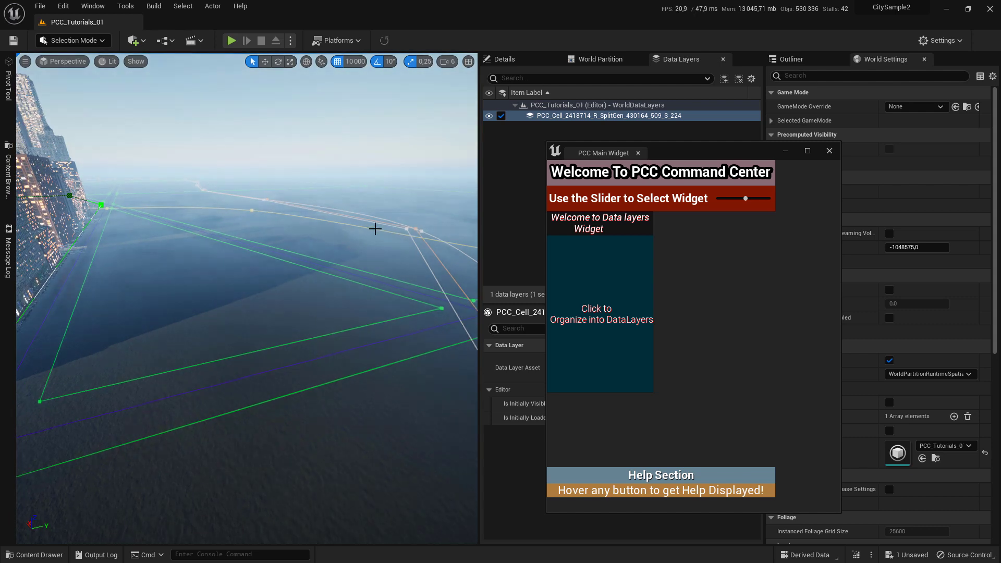
key("F11")
right_click_drag(318, 284, 224, 230)
right_click_drag(340, 315, 224, 245)
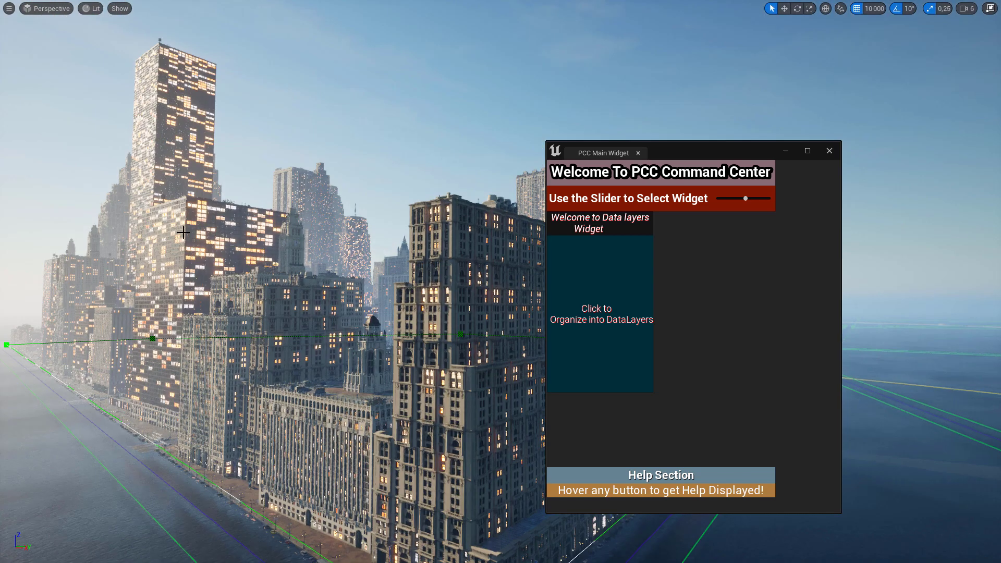
mouse_move(339, 313)
right_mouse_down()
mouse_move(417, 407)
mouse_move(292, 292)
mouse_move(324, 233)
mouse_move(266, 229)
mouse_move(340, 315)
right_mouse_up()
key("s")
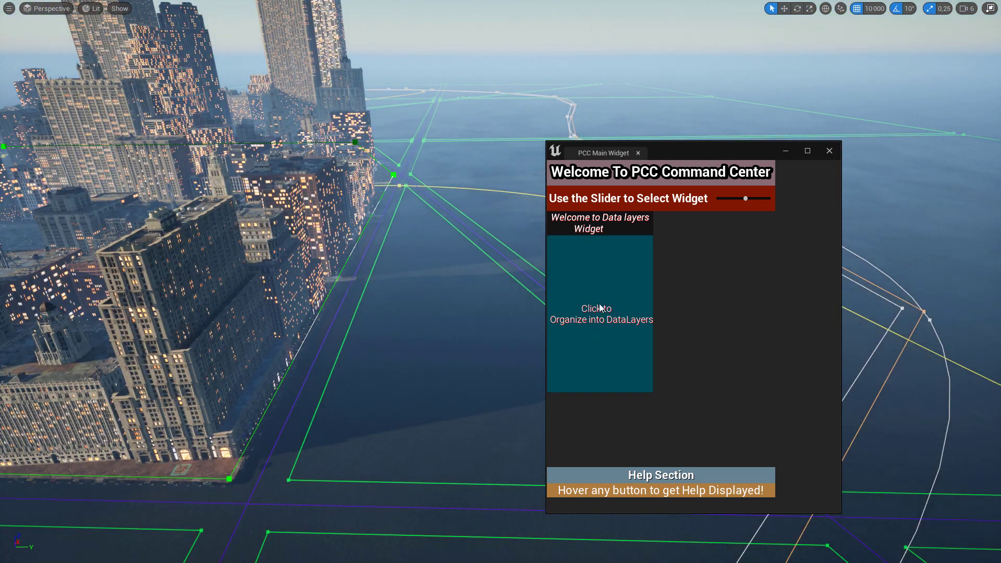
left_click(610, 283)
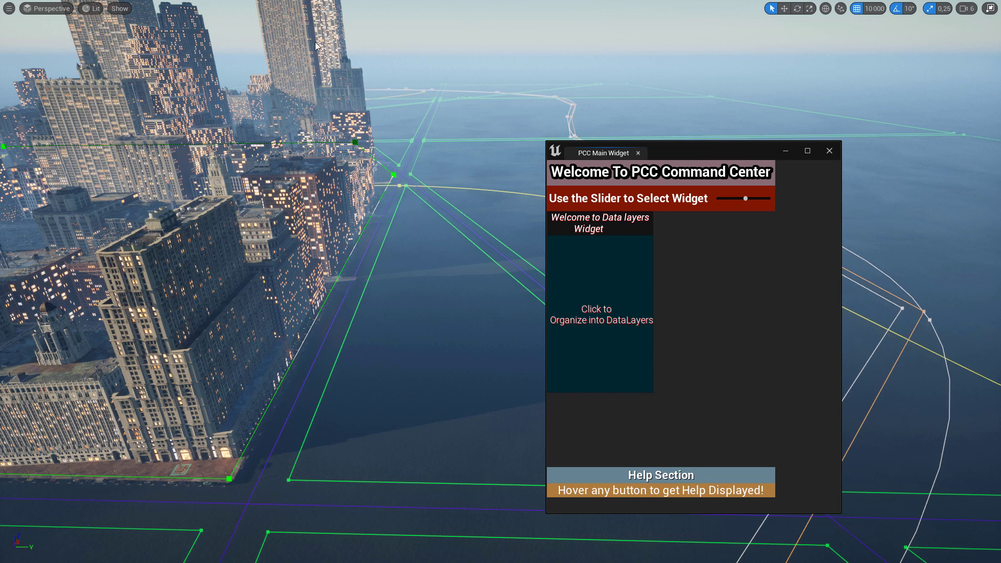
Minimize the PCC Main Widget window and save all changes to the level
right_click_drag(257, 119, 273, 158)
key("F11")
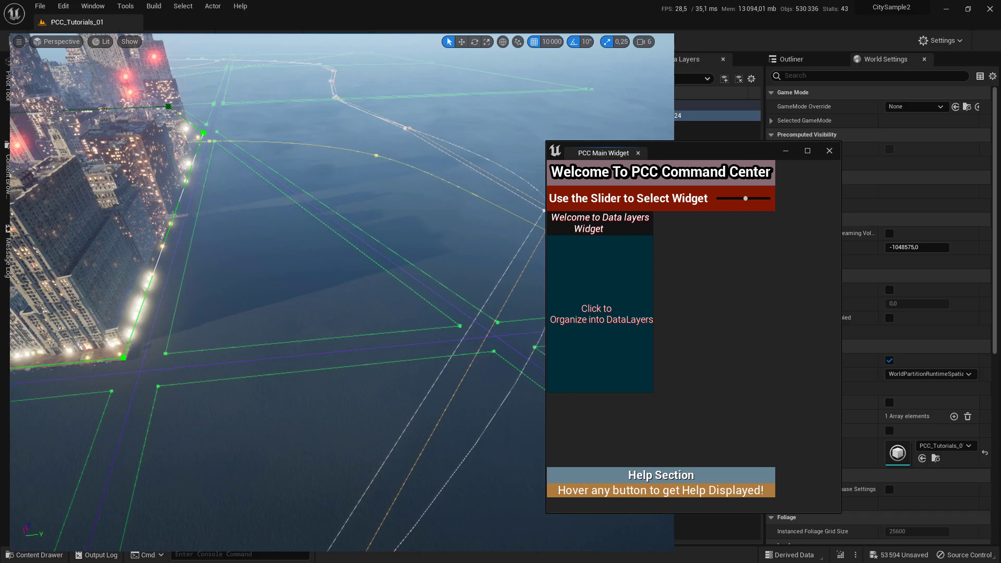
left_click(785, 151)
right_click_drag(313, 208, 279, 166)
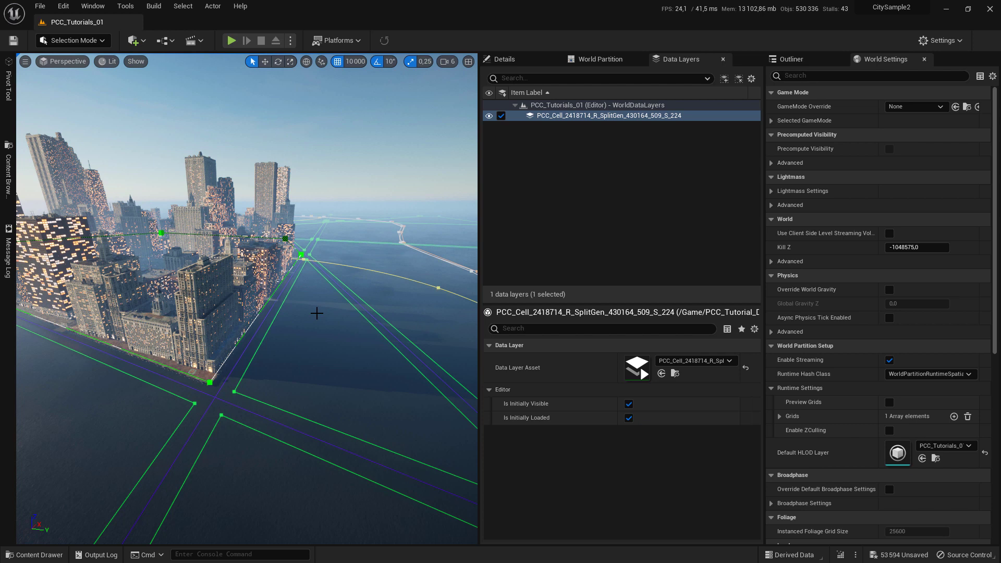
key("ctrl+s")
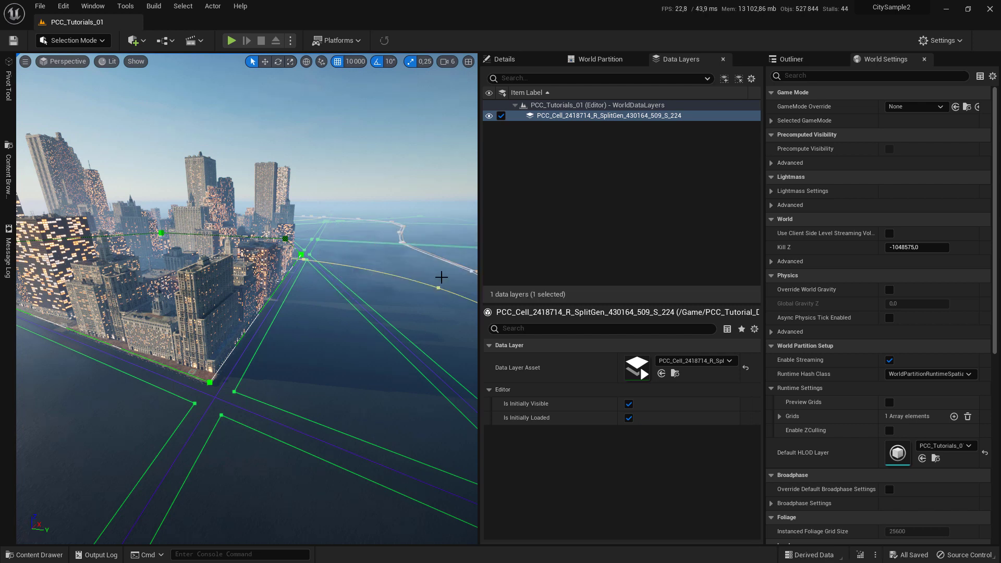
Unload the PCC_Cell_2418714_R_SplitGen_430164_509_S_224 data layer in the editor
left_click(555, 180)
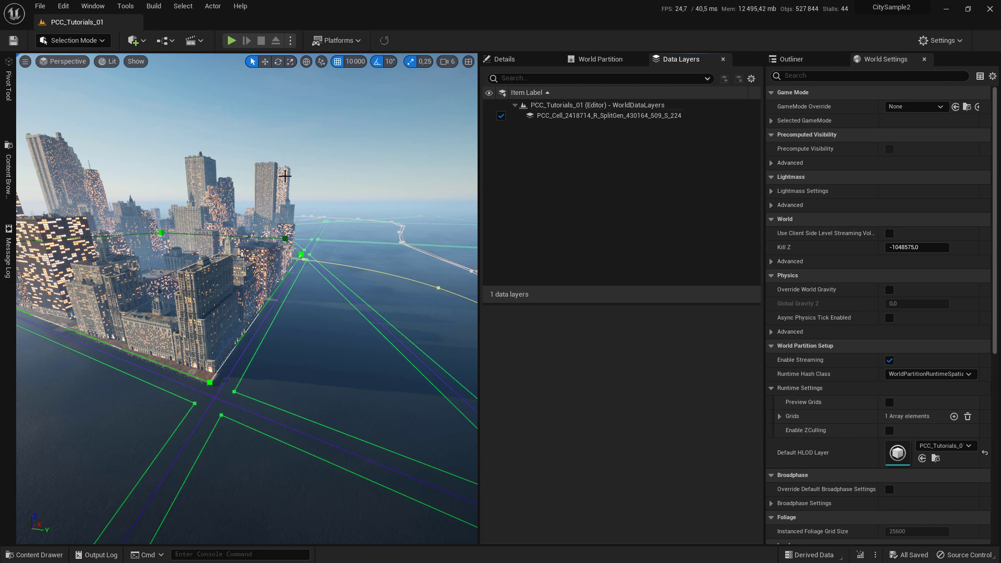
right_click_drag(300, 342, 330, 365)
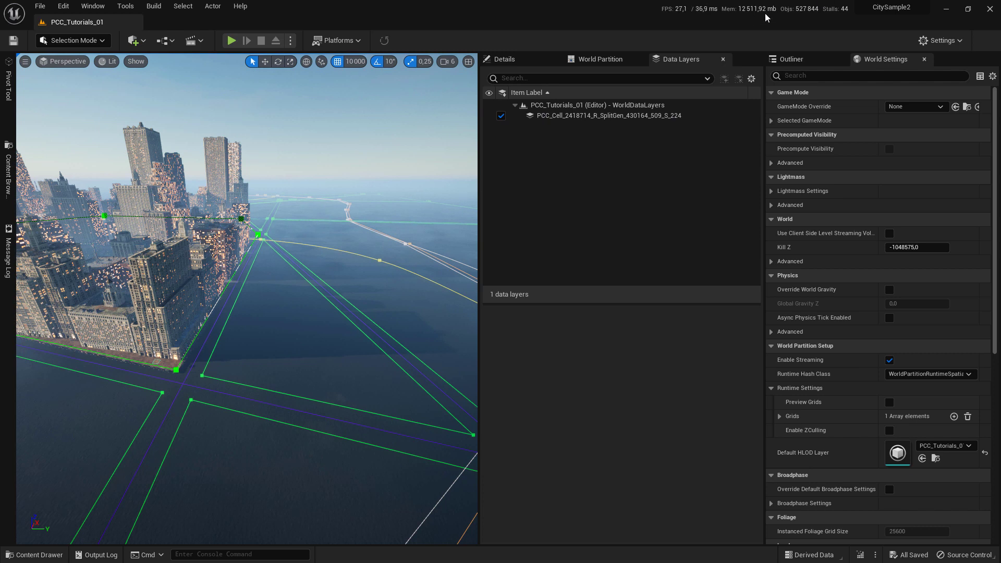
left_click(501, 116)
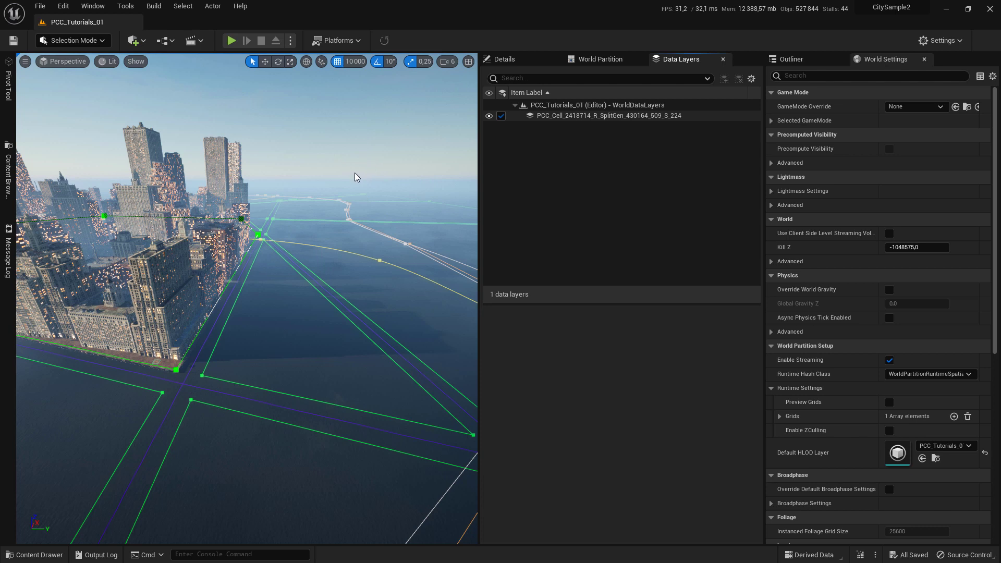
Inspect the level with the cell's data layer unloaded, examining the remaining road pieces and the neighbouring cell outlines
right_click_drag(332, 223, 170, 131)
right_click_drag(327, 306, 304, 305)
key("w")
key("s")
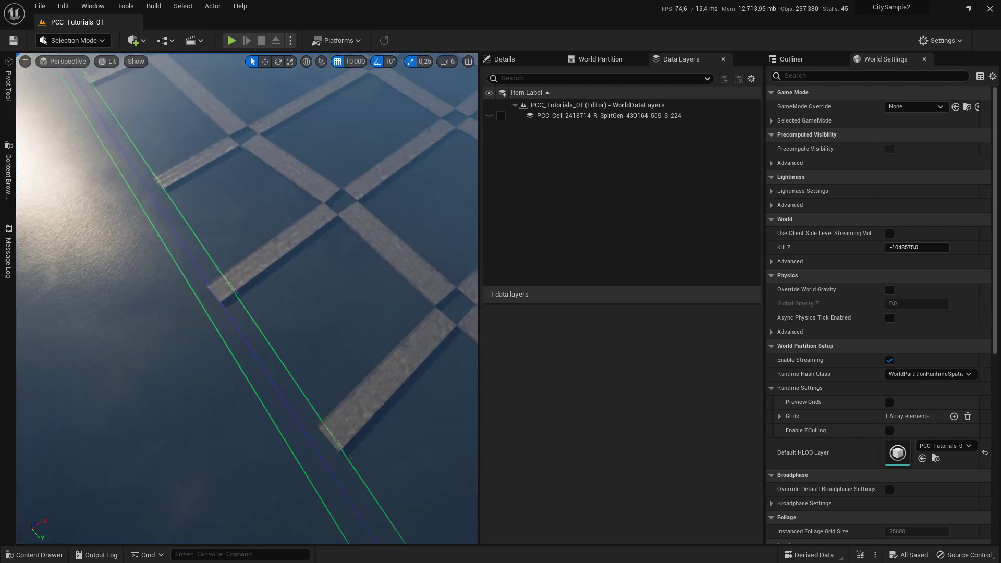
right_click_drag(304, 305, 304, 304)
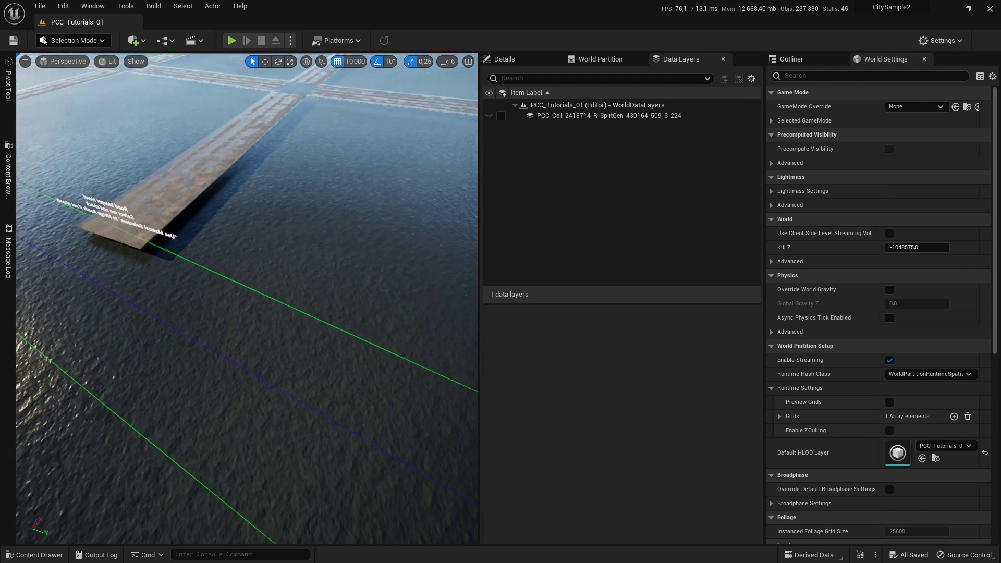
right_click_drag(304, 304, 302, 304)
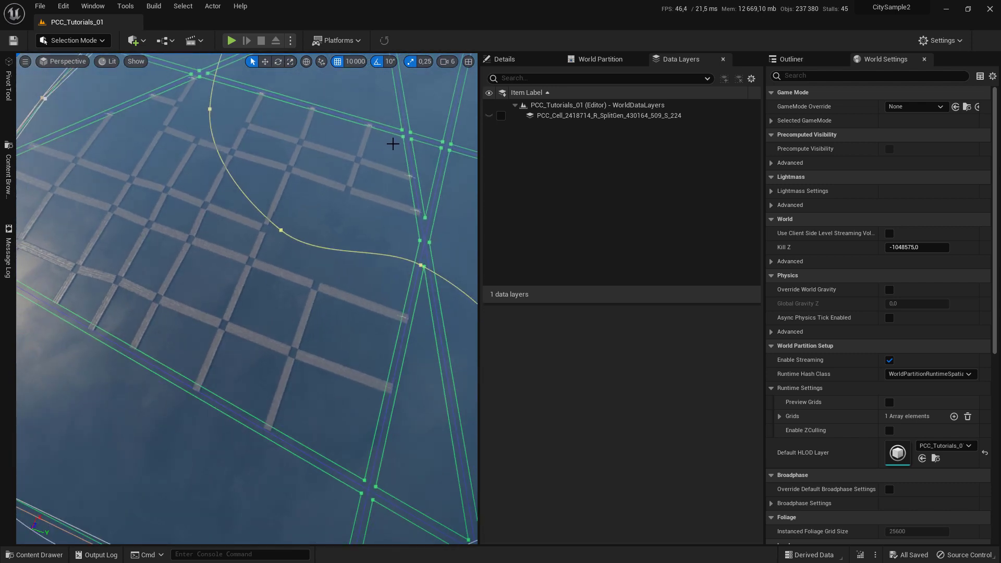
right_click_drag(421, 246, 437, 196)
right_click_drag(355, 185, 292, 255)
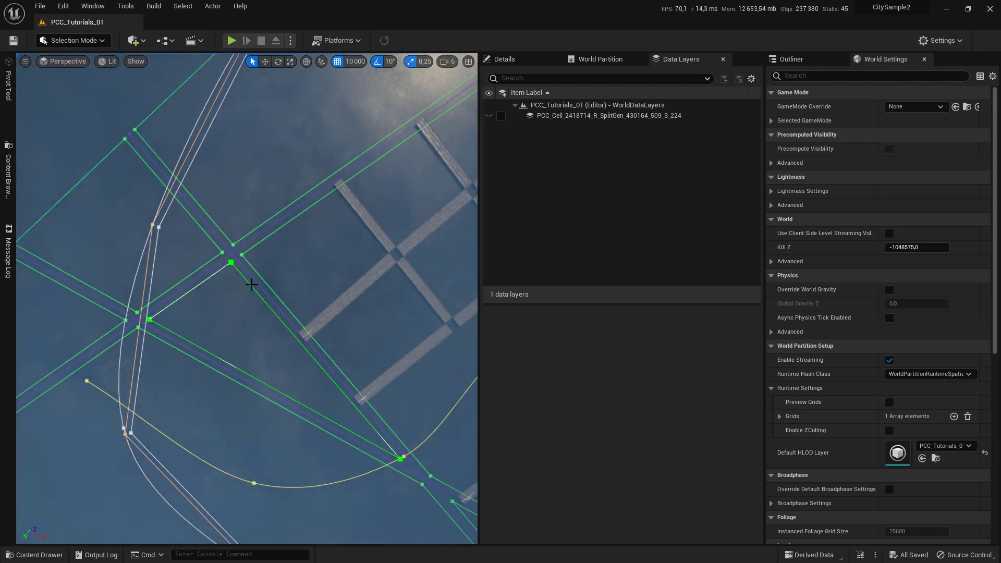
right_click_drag(271, 232, 277, 266)
left_click(203, 270)
right_click_drag(196, 312, 201, 308)
right_click_drag(327, 342, 328, 342)
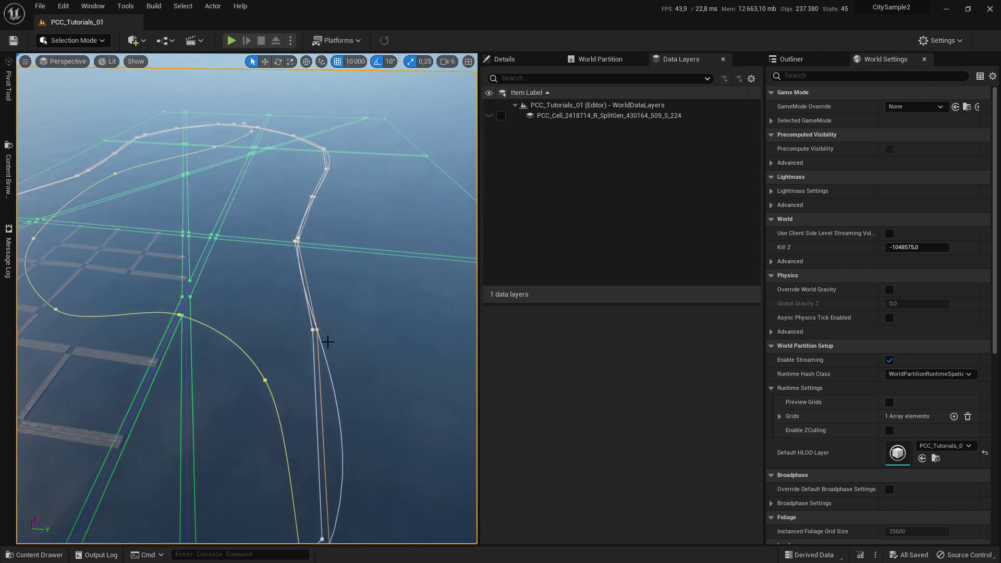